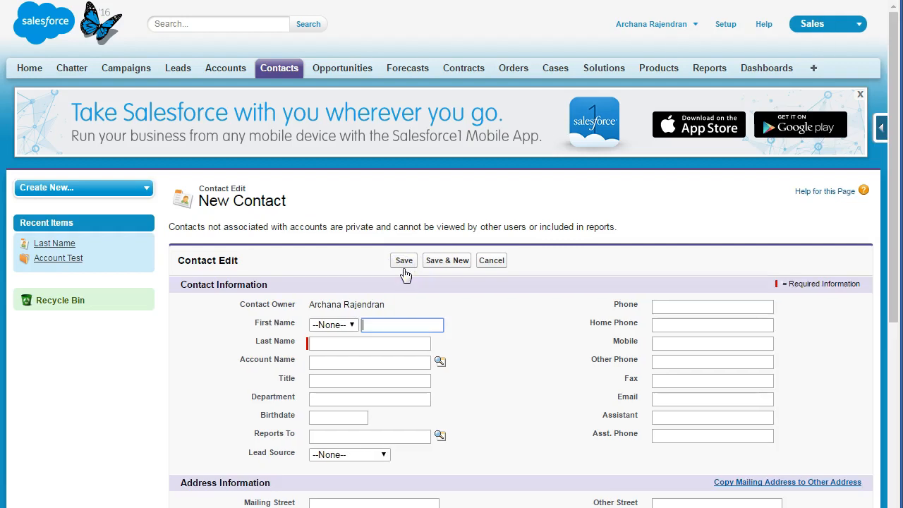
- Enter "Test Last Name" as the new contact's last name, leave the first name blank, and save the record
click(365, 341)
text(T)
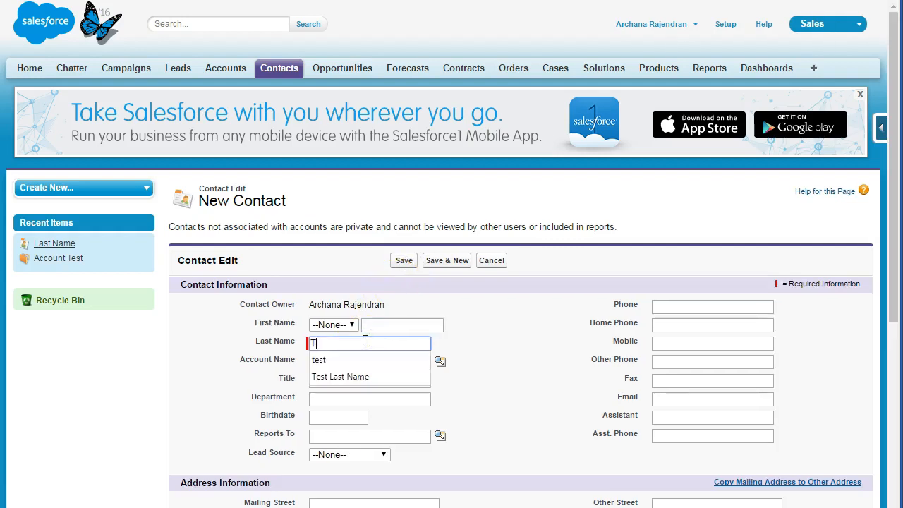
text(est Last Name)
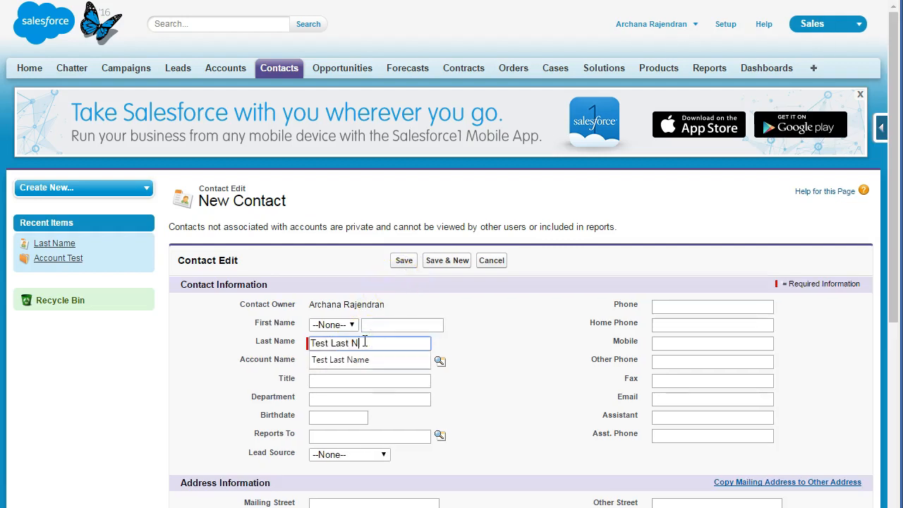
click(402, 261)
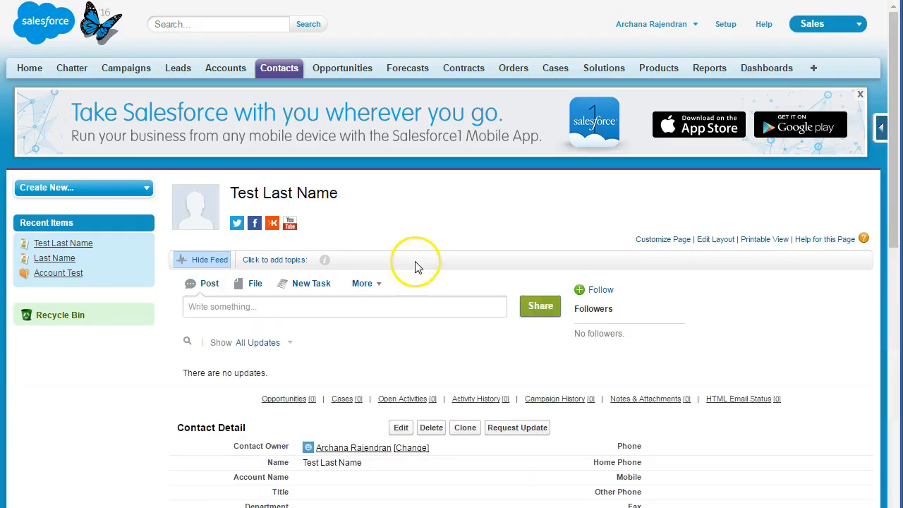
- Open the validation rules for the Contact object and start a new rule
drag(895, 148, 897, 206)
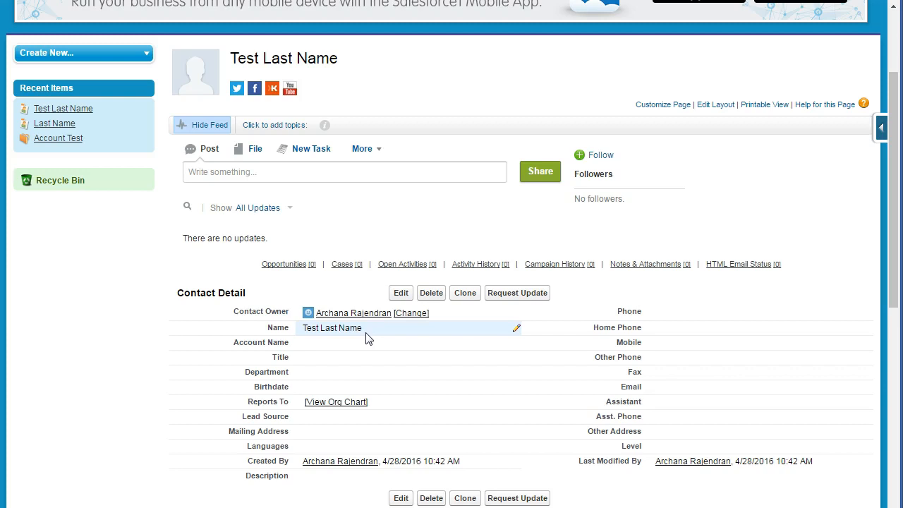
click(881, 127)
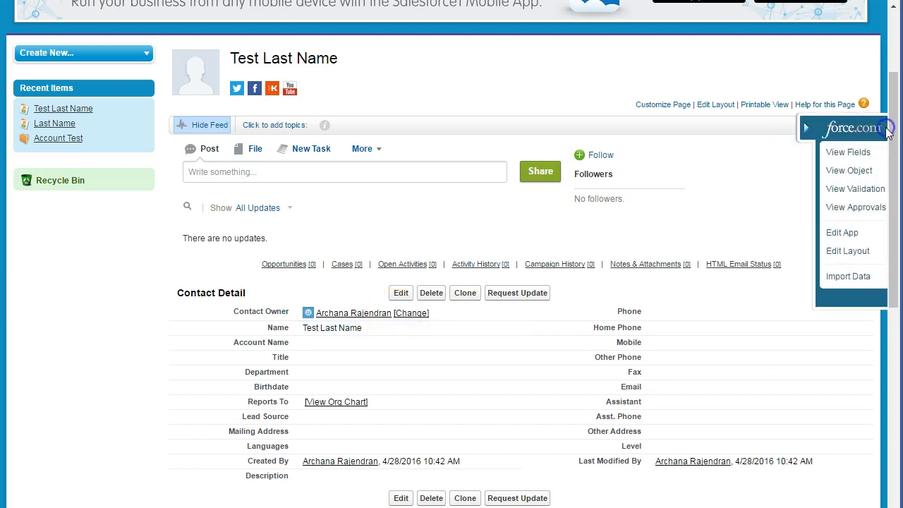
click(806, 195)
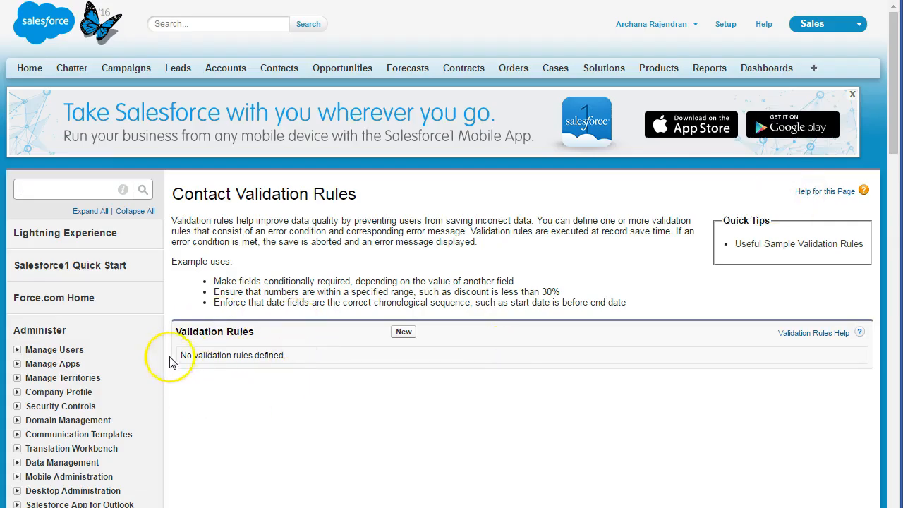
click(401, 333)
- Name the validation rule Mandatory_First_Name and enter "Mandatory First Name" as its description
click(286, 290)
text(Ma)
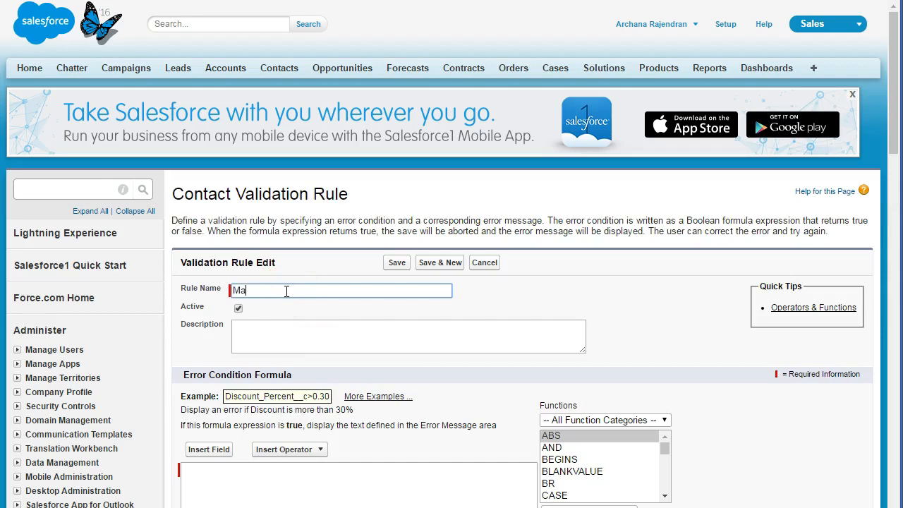
text(ndatory First)
text( Name)
key(Tab)
key(Tab)
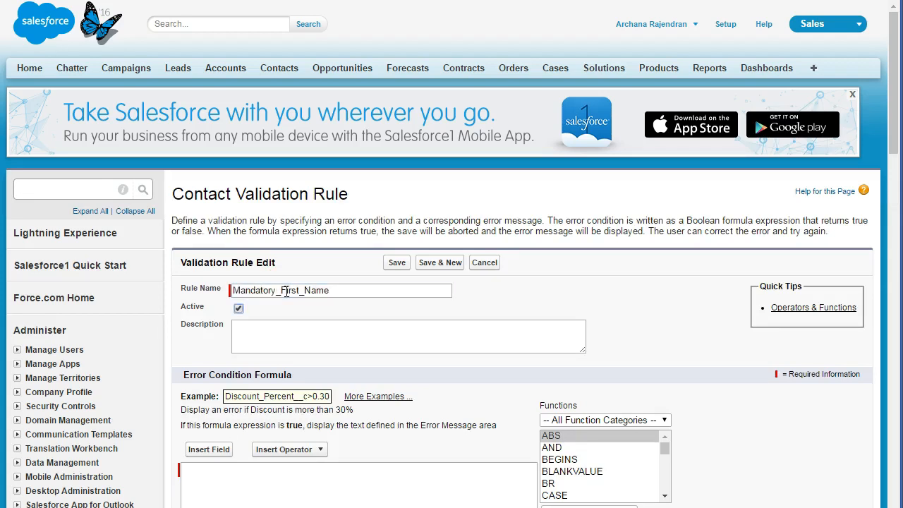
text(Mandatory First Name)
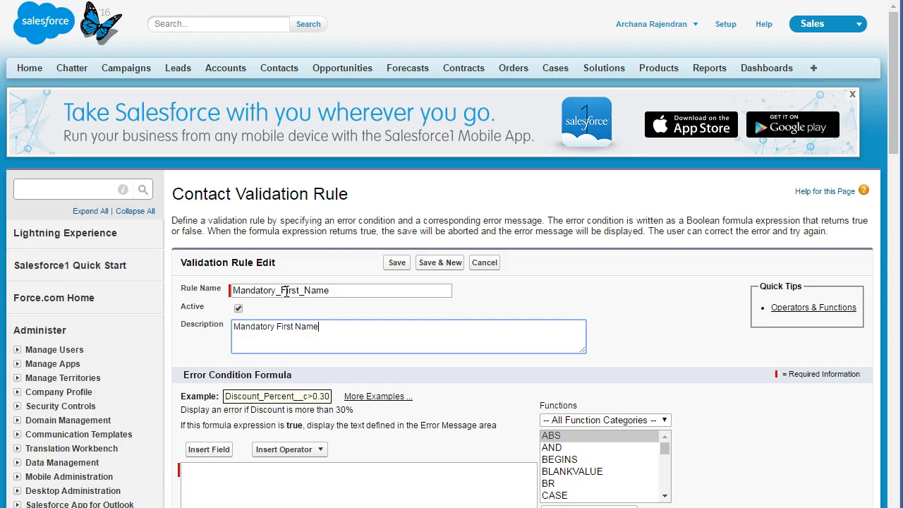
- Insert the contact's FirstName field into the error condition formula
drag(893, 150, 896, 185)
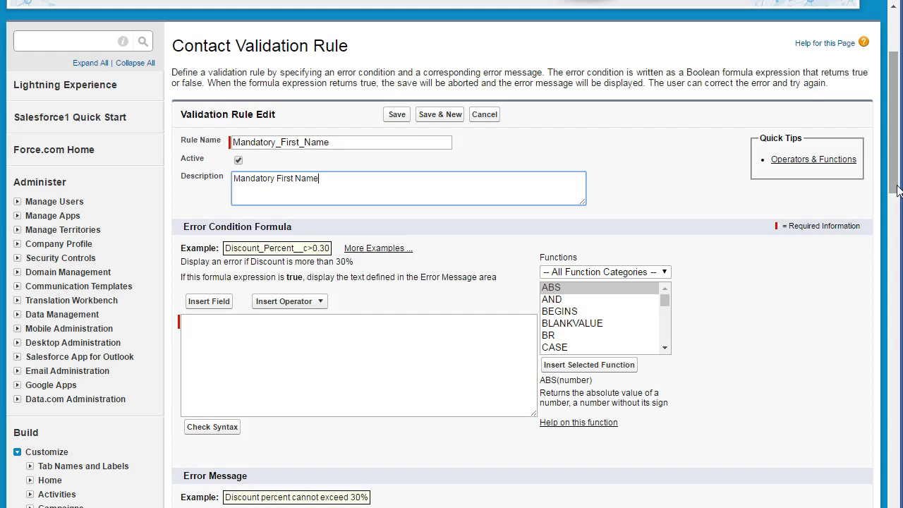
click(275, 356)
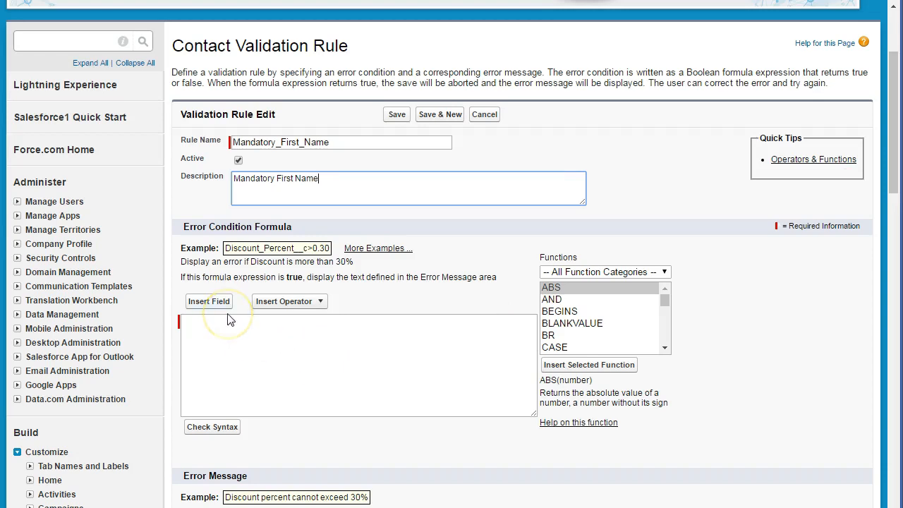
click(209, 301)
click(311, 247)
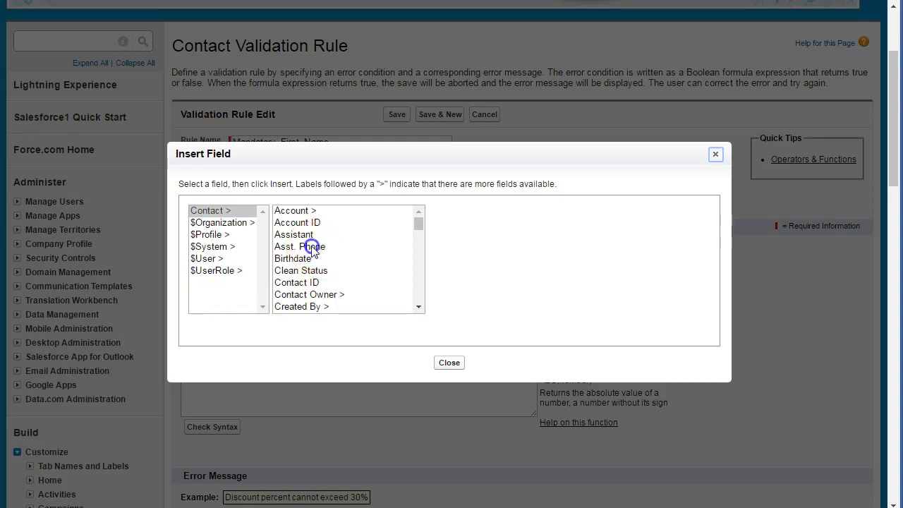
key(f)
key(f)
key(f)
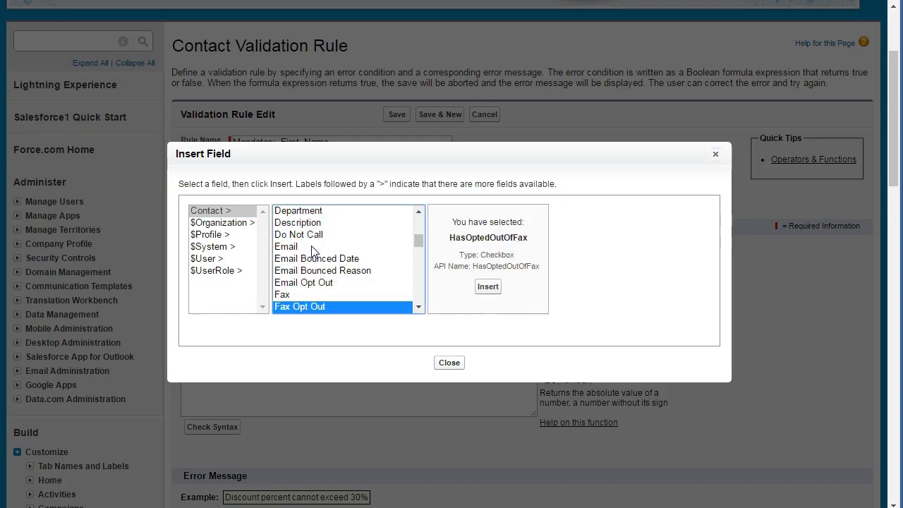
click(465, 287)
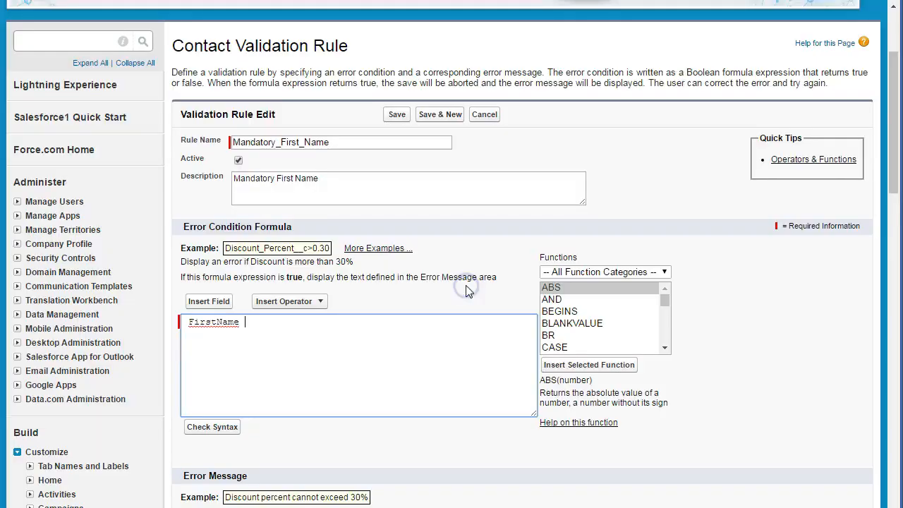
- Insert the ISBLANK function into the error condition formula after the field
click(581, 319)
key(i)
key(i)
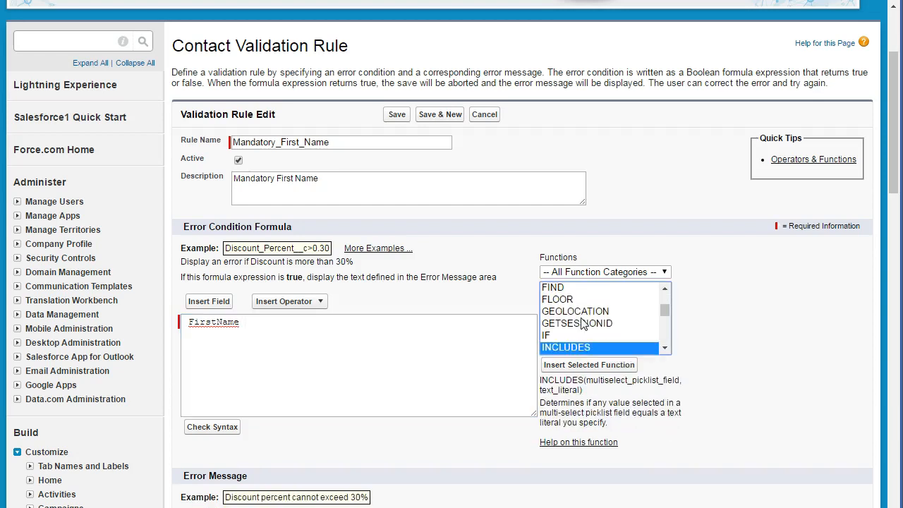
key(i)
click(599, 364)
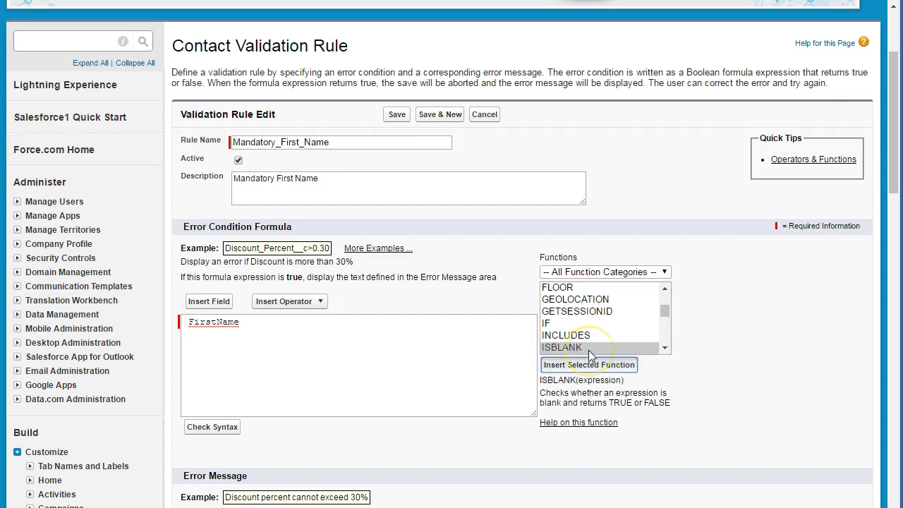
- Move FirstName into the ISBLANK argument so the formula is ISBLANK(FirstName), and check its syntax
double_click(214, 323)
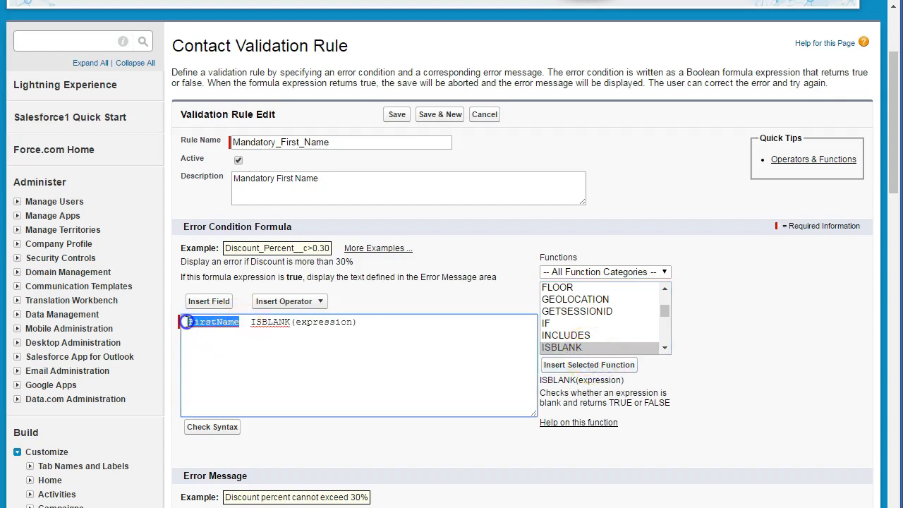
key(ctrl+x)
click(228, 322)
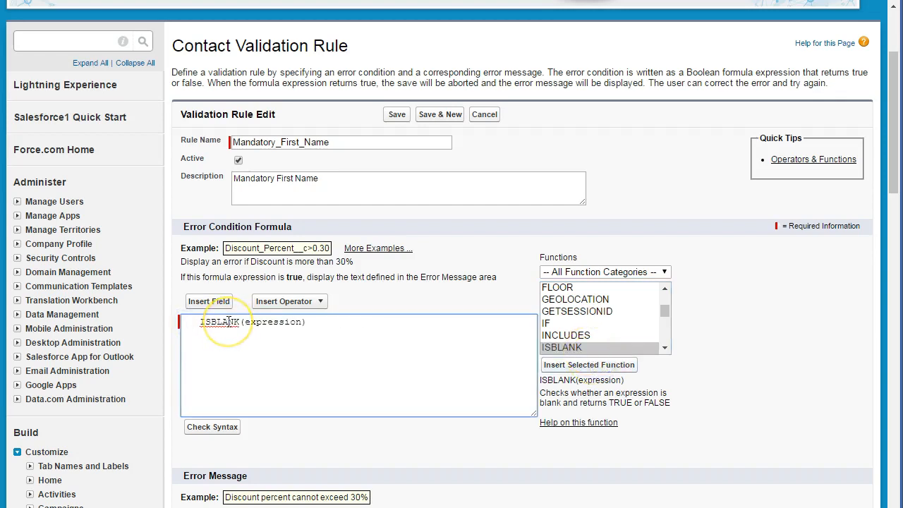
drag(244, 322, 302, 325)
key(ctrl+v)
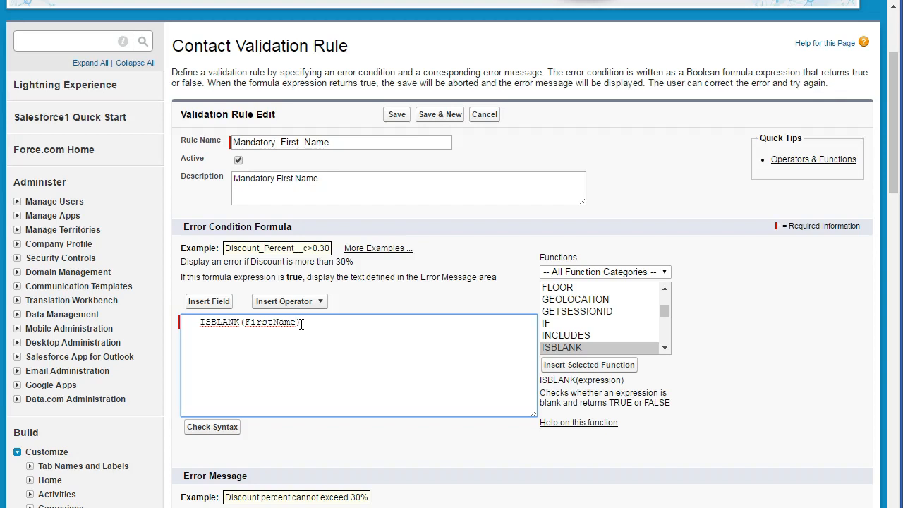
click(283, 362)
click(223, 394)
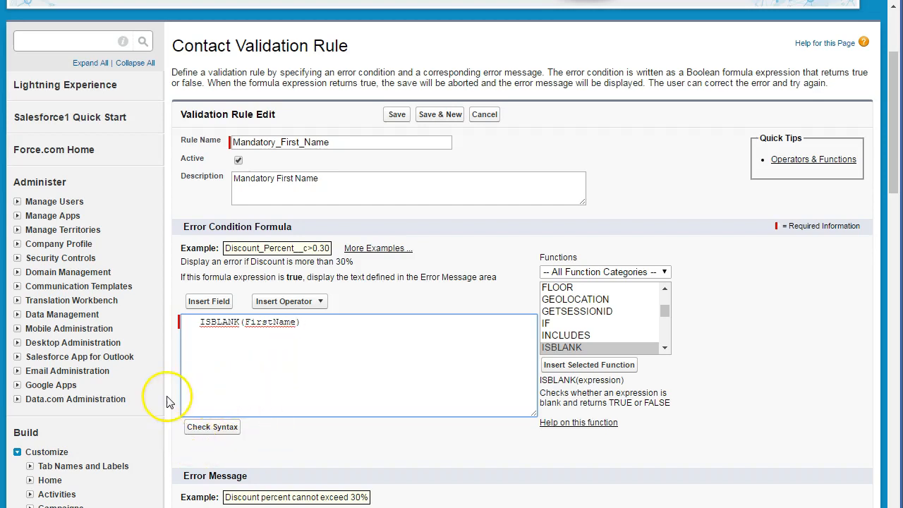
click(212, 428)
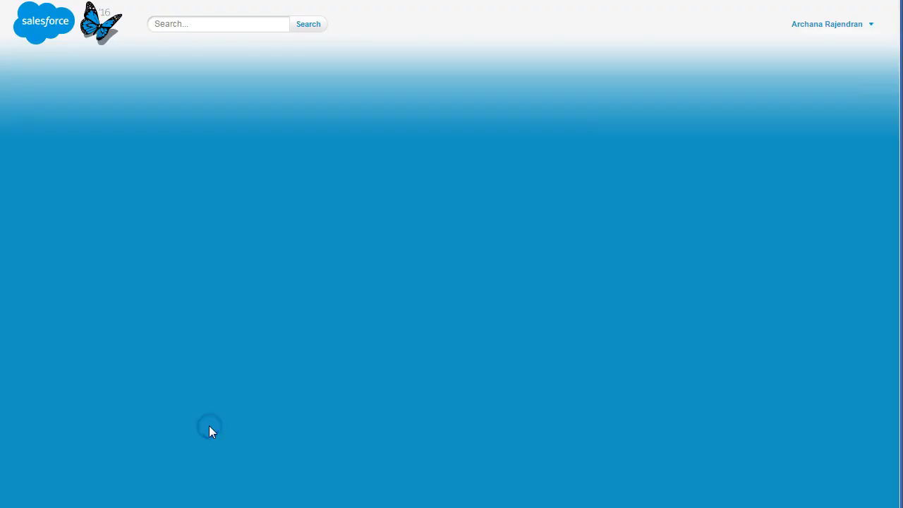
- Set the error message to "First name cannot be blank for a contact" and save the validation rule with Top of Page as error location
drag(892, 131, 885, 201)
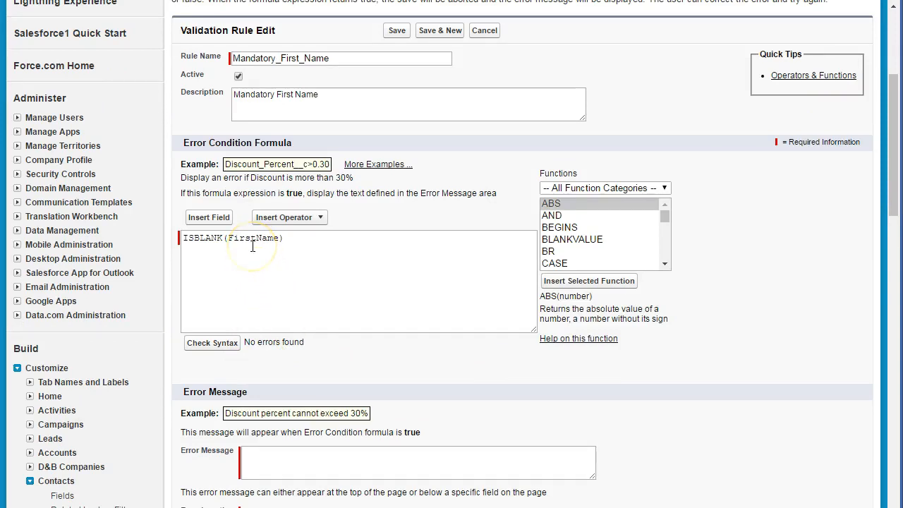
click(299, 459)
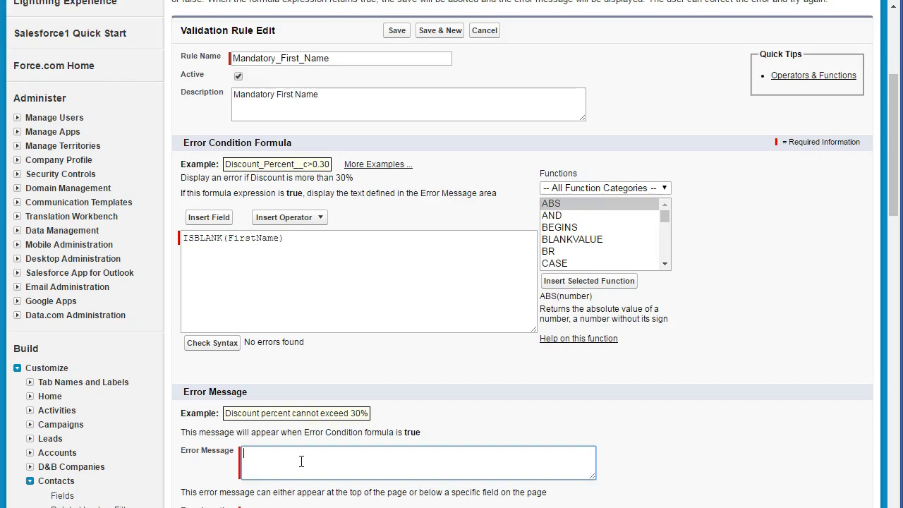
text(First name cannot be blank for a contact)
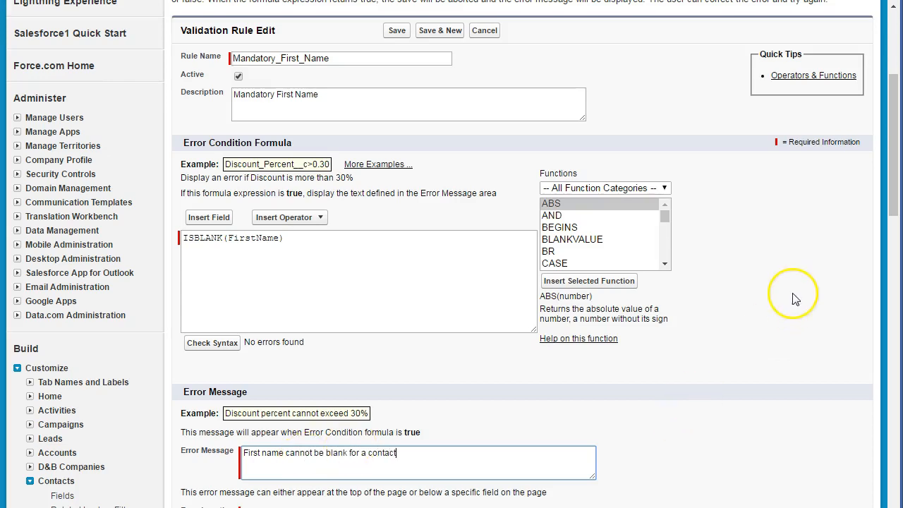
drag(893, 203, 893, 231)
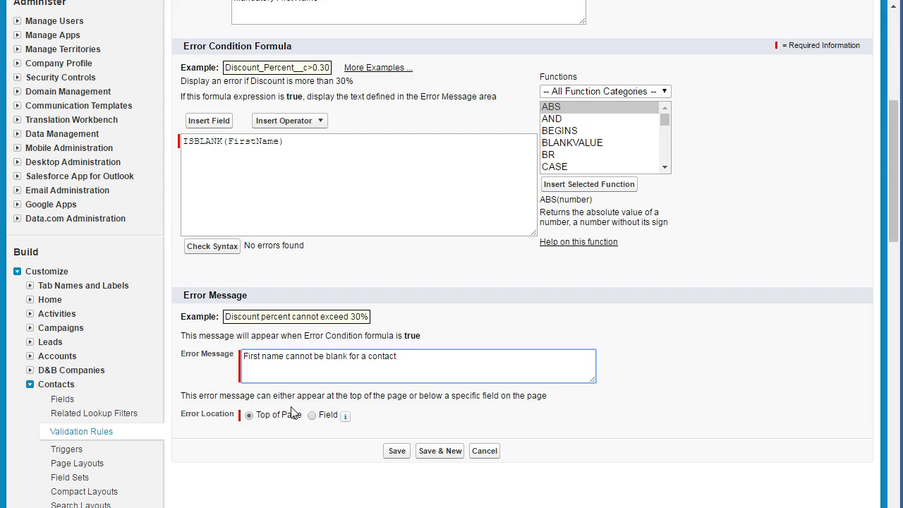
click(325, 420)
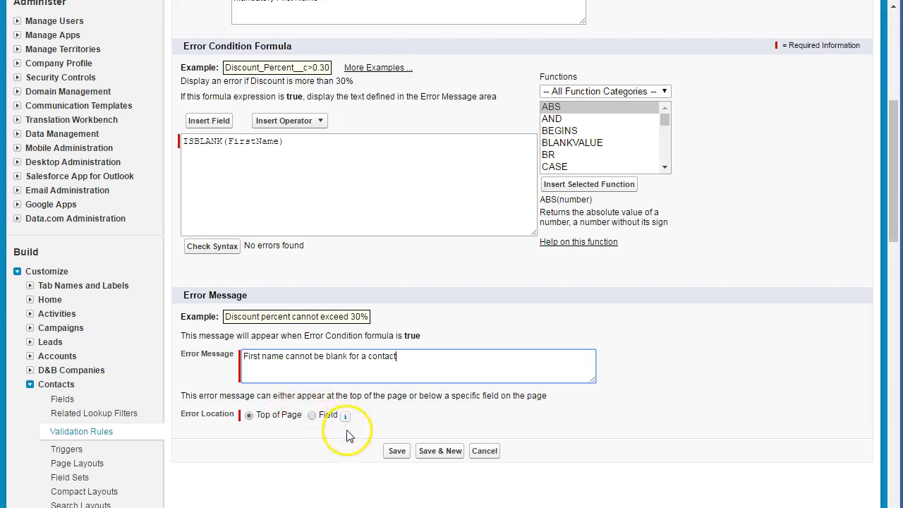
click(403, 454)
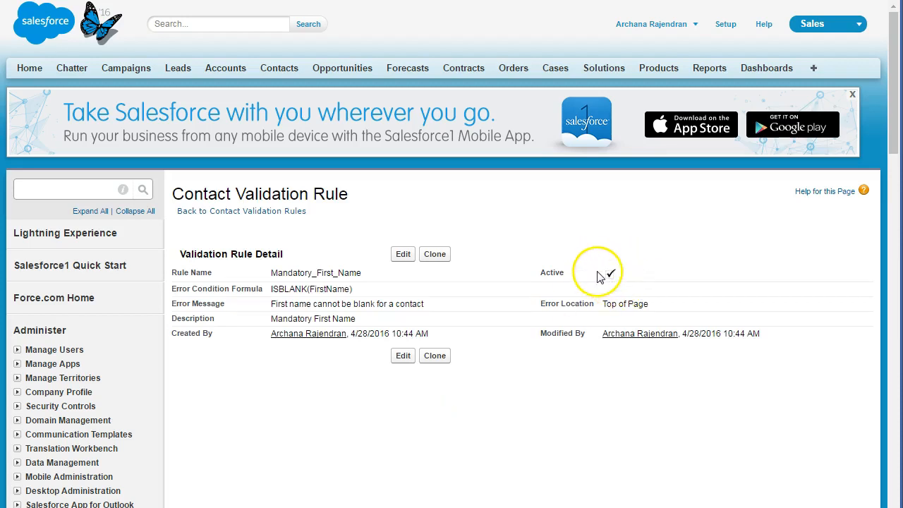
- Start a new contact record
click(280, 70)
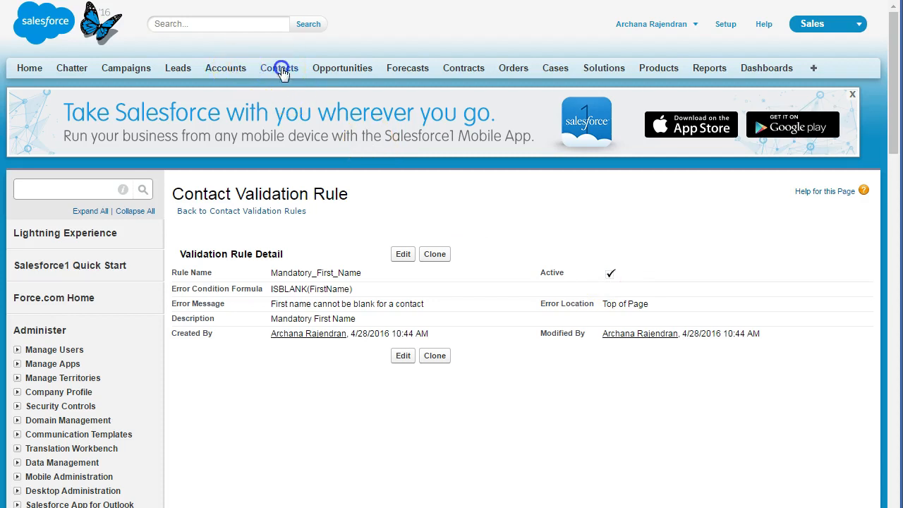
click(397, 265)
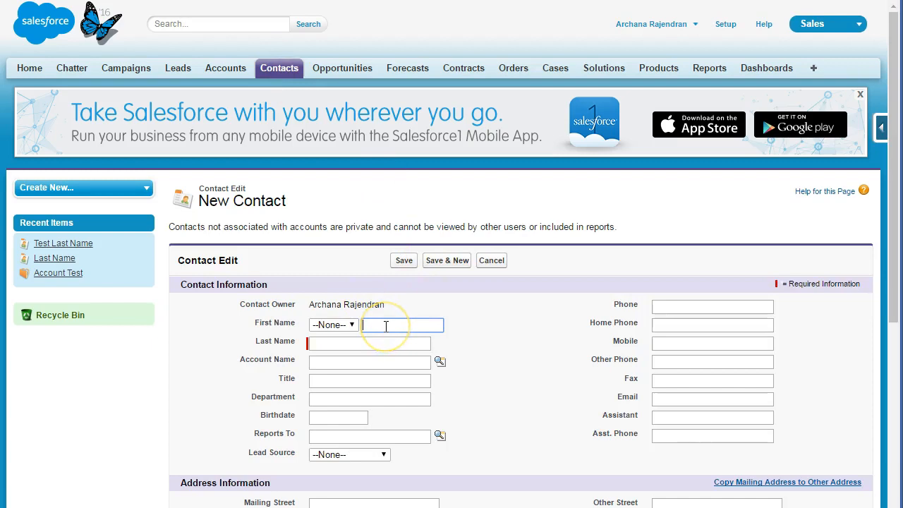
text(Smith)
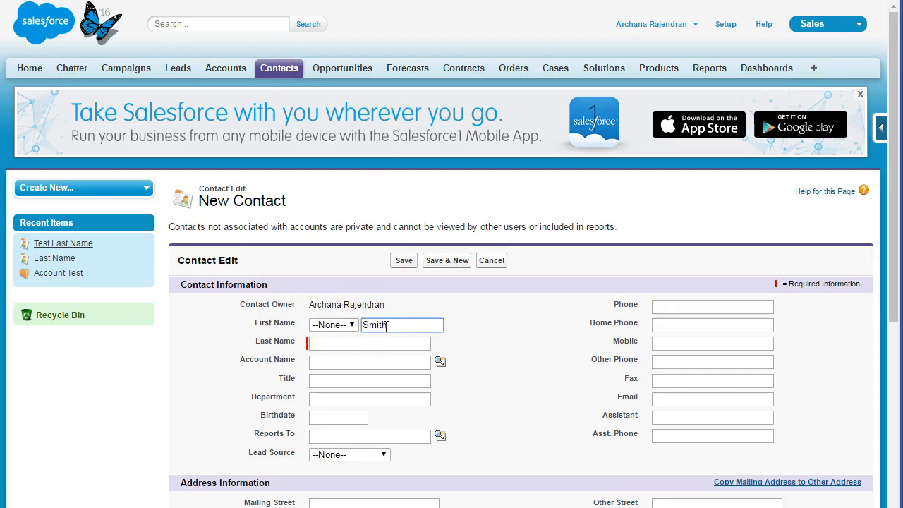
drag(387, 325, 334, 325)
key(BackSpace)
- Enter the contact's last name and try to save the record with the first name blank
click(335, 341)
text(John)
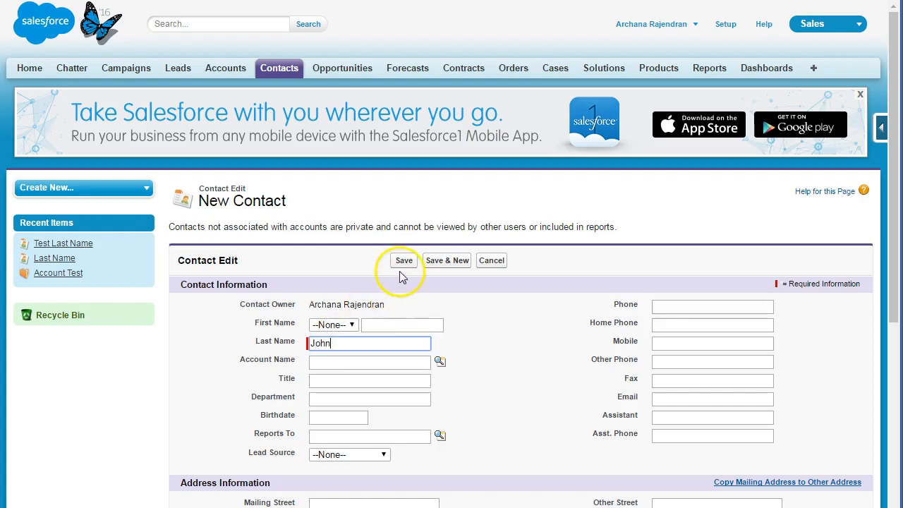
click(402, 260)
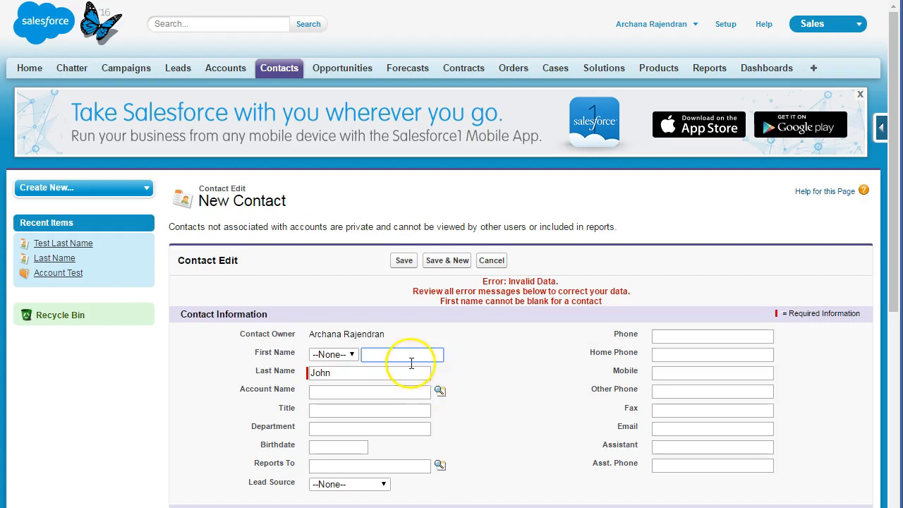
- Enter the contact's first name and save the record
text(Smith)
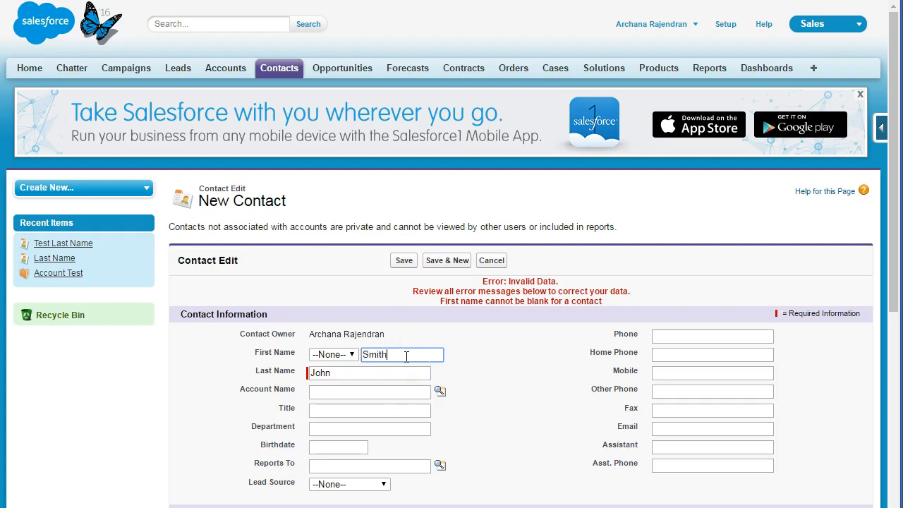
key(Return)
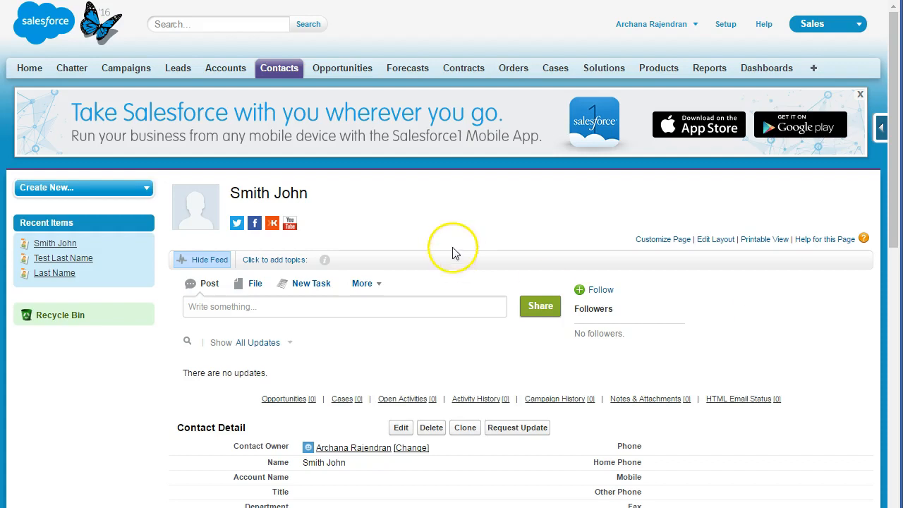
- Create an account record named "Account Name" and save it
click(218, 68)
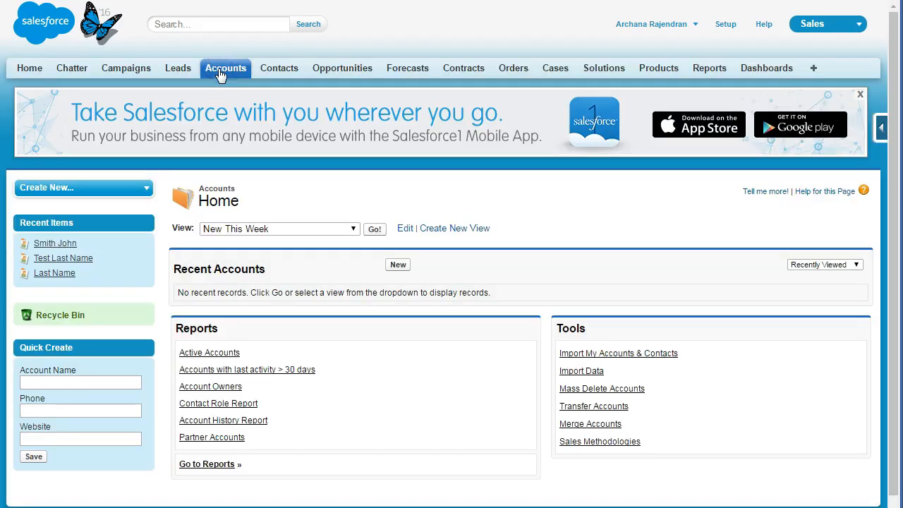
click(396, 266)
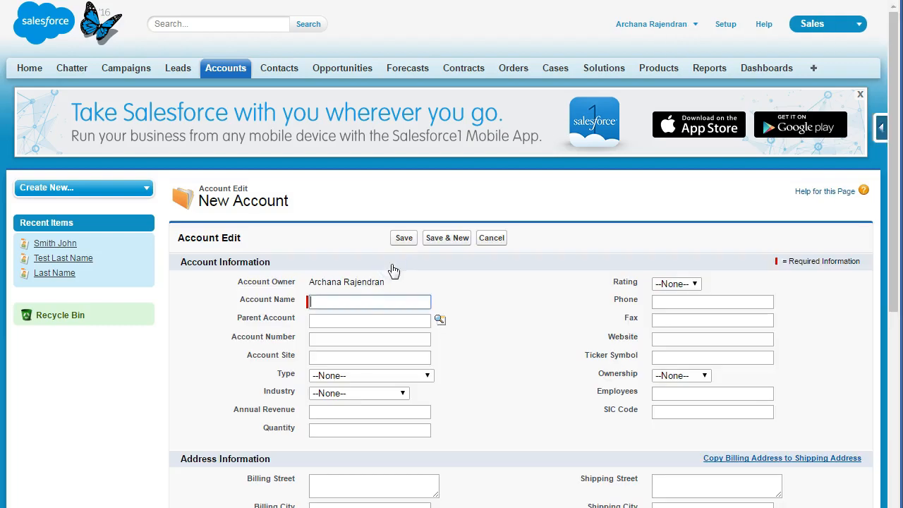
text(A)
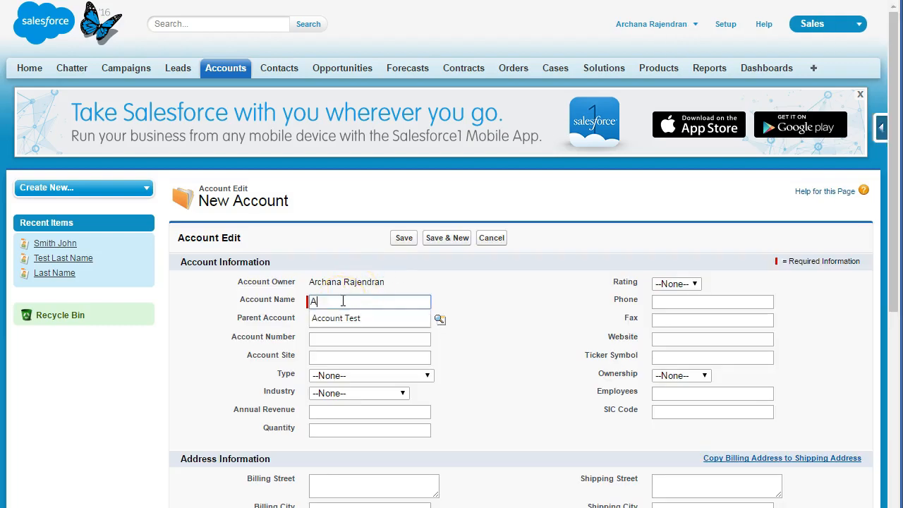
text(ccount Name)
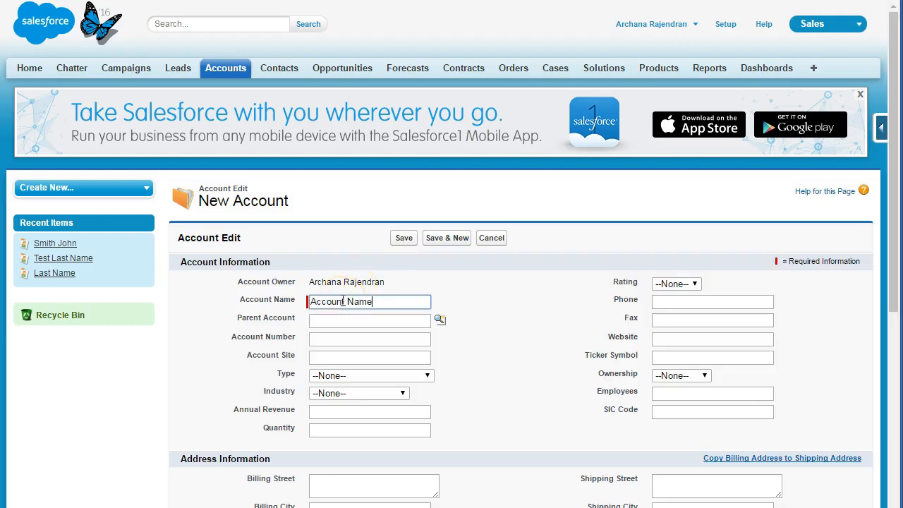
click(408, 239)
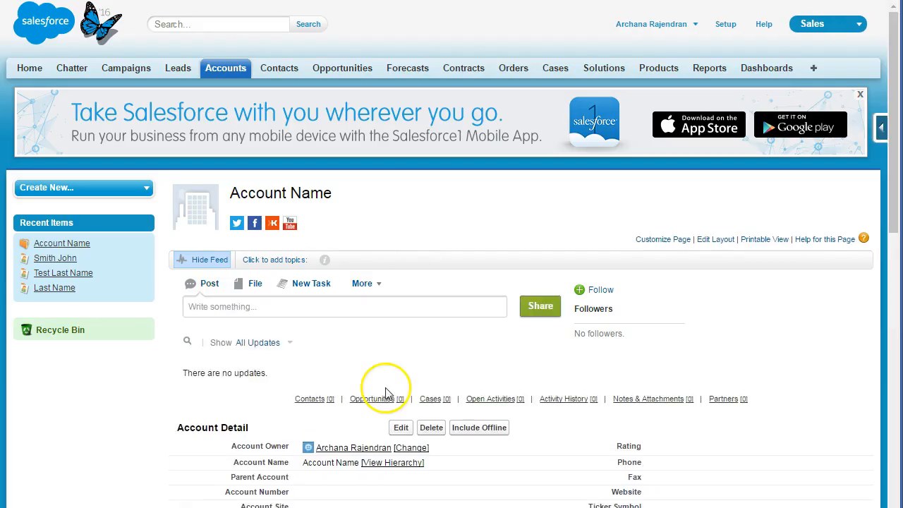
- Edit the saved account, set its quantity to -200, save it and check the quantity in the account detail
click(396, 428)
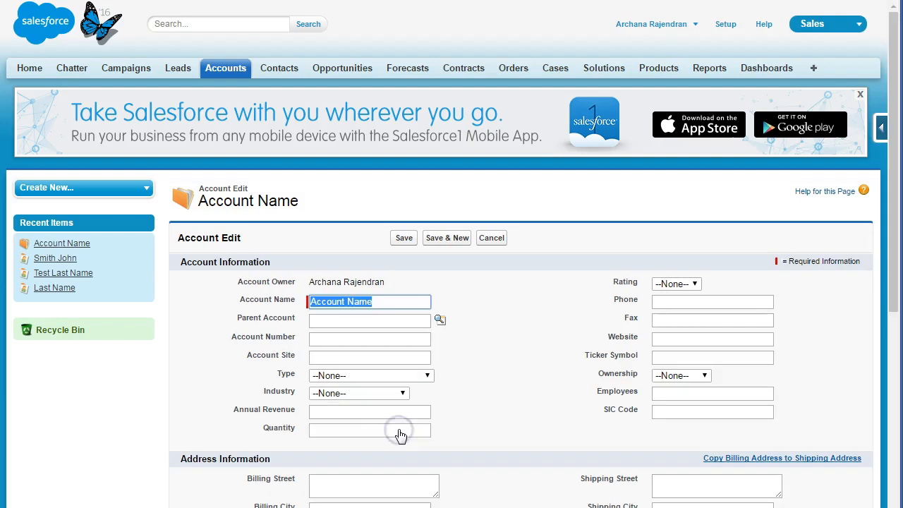
click(342, 430)
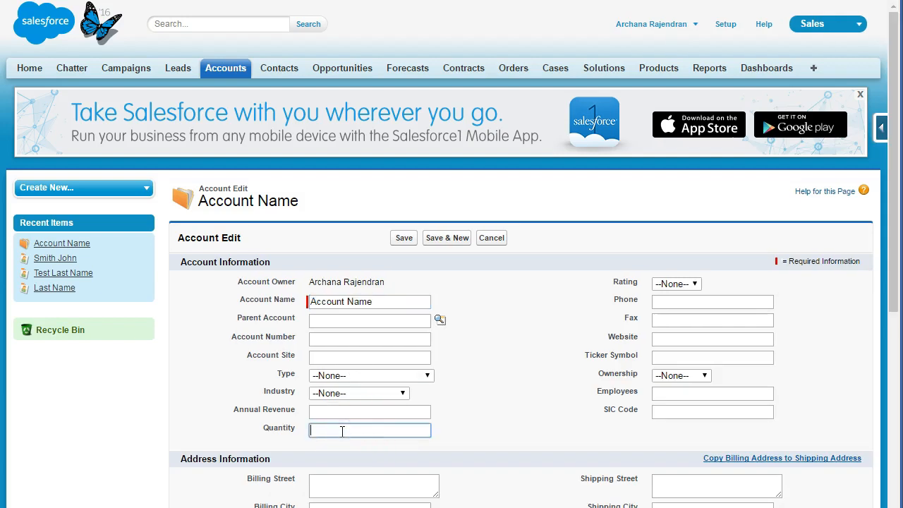
text(-200)
click(406, 238)
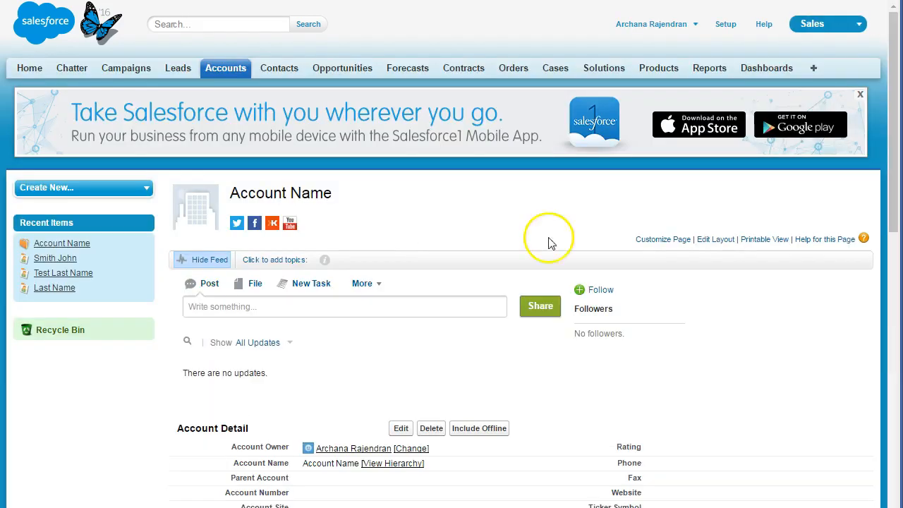
drag(894, 204, 894, 262)
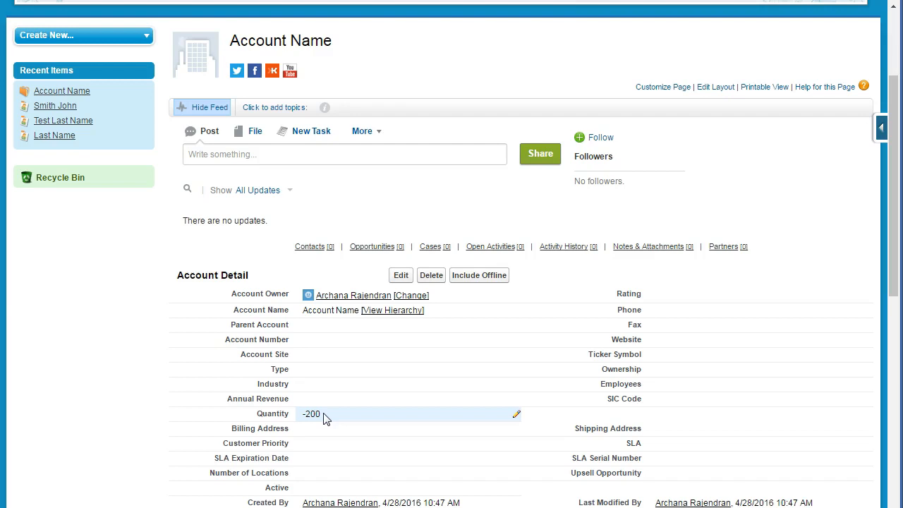
- Start a new account validation rule named No_Negative_Quantity with the description "No Negative Quantity"
click(881, 129)
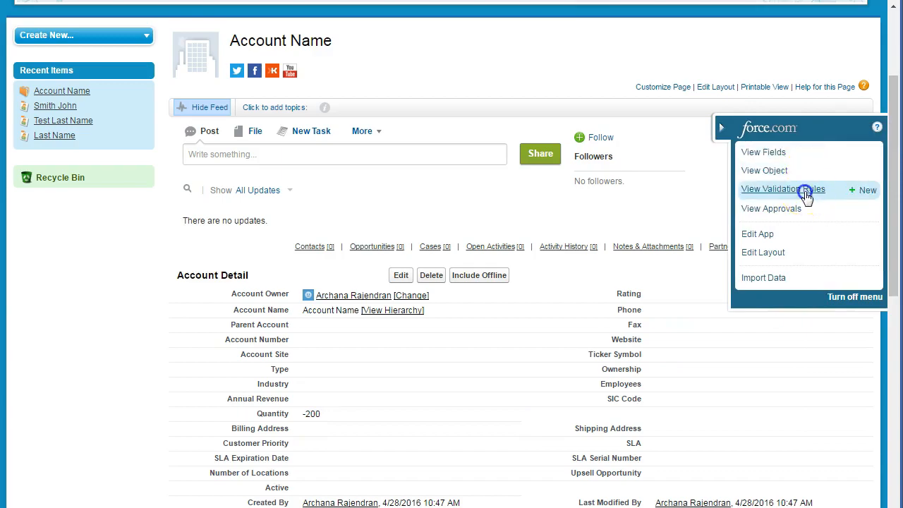
click(804, 189)
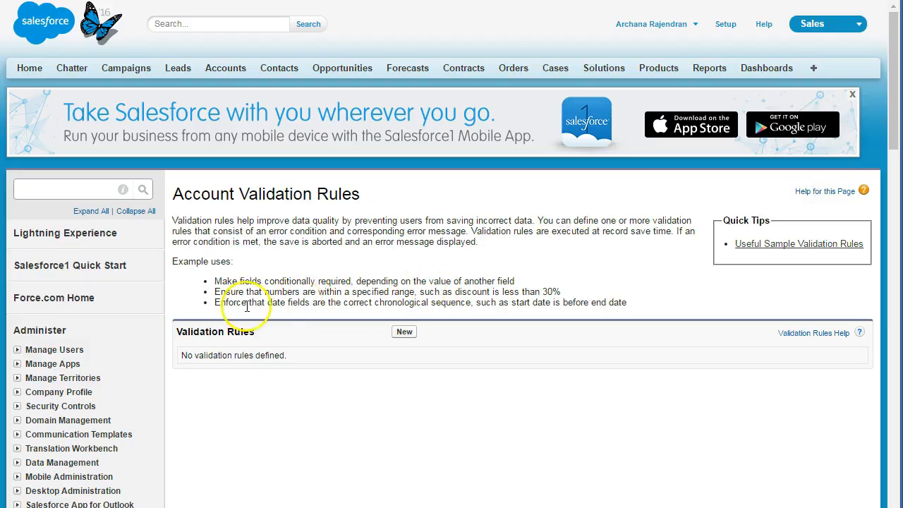
click(398, 331)
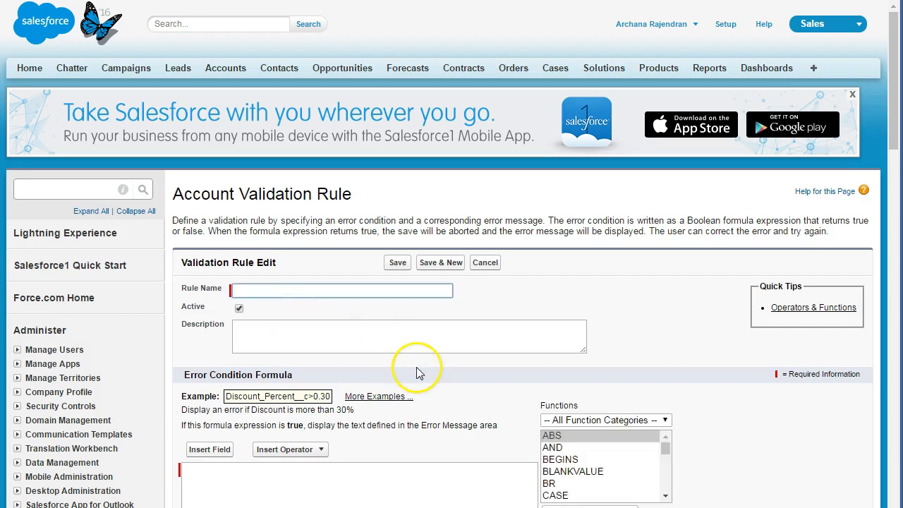
text(No Negative Quantity)
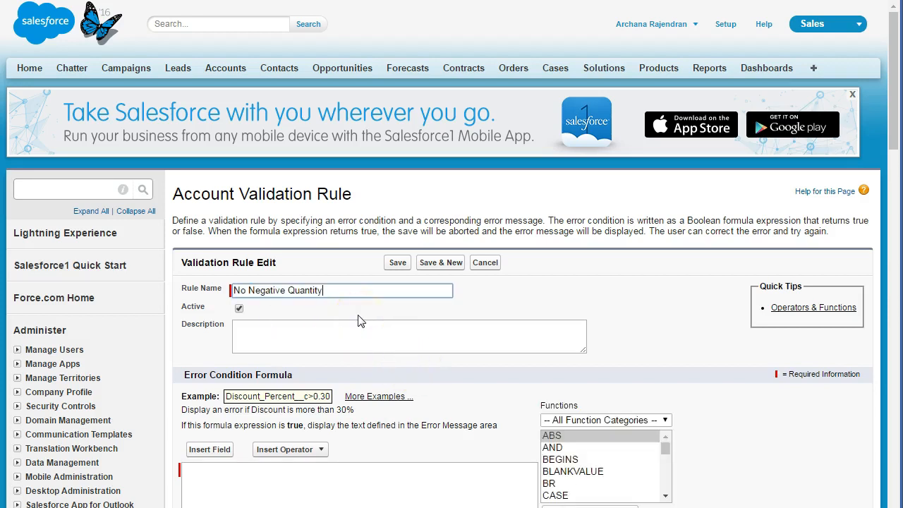
click(328, 329)
text(No Negative Quantity)
- Build the error condition formula Quantity__c < 0 by inserting the account's Quantity field and adding the comparison
drag(895, 158, 897, 196)
click(242, 289)
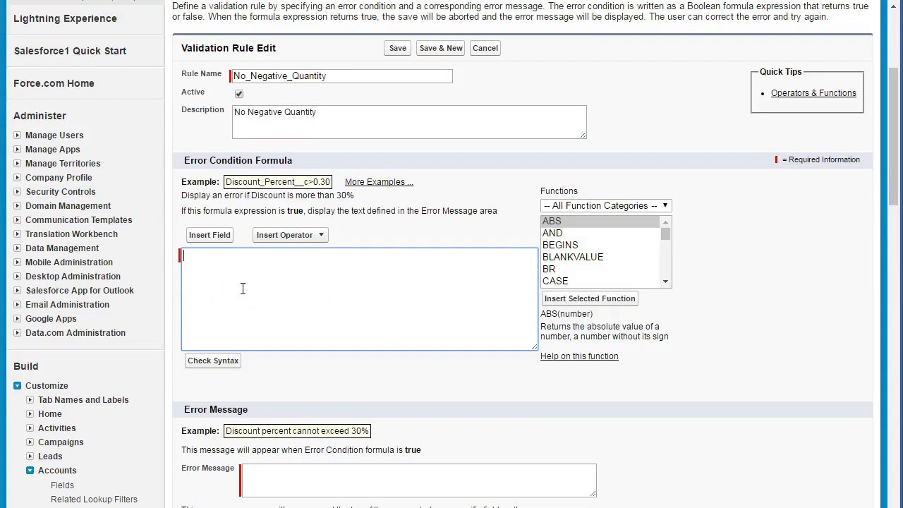
click(209, 235)
click(321, 271)
key(q)
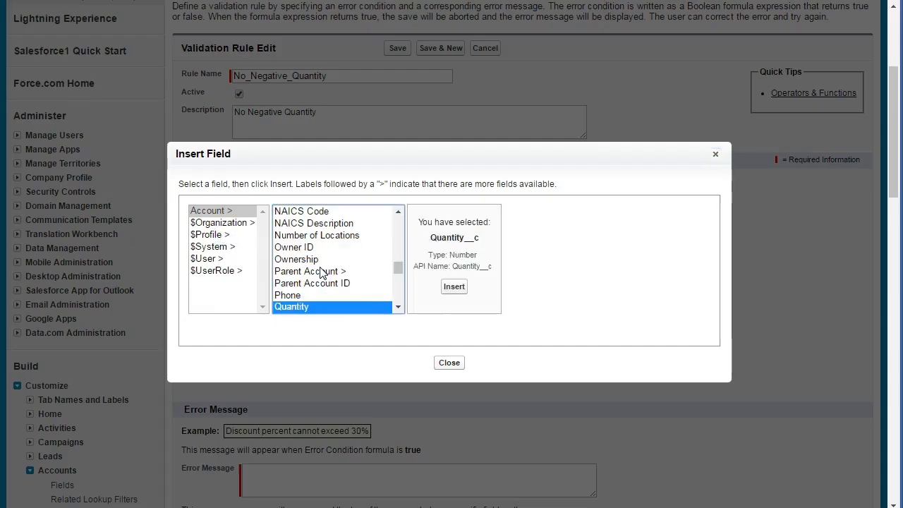
click(459, 287)
text(< 0)
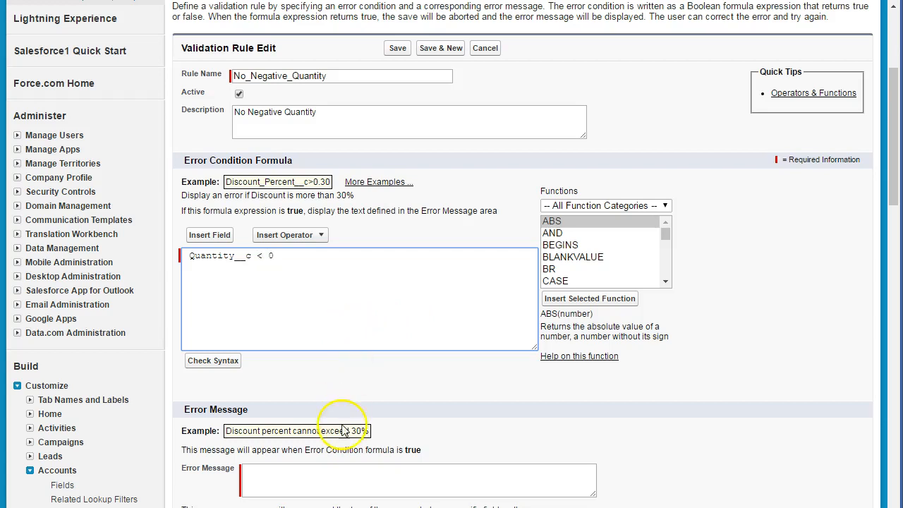
- Set the error message to "Quantity cannot be negative. Please enter a positive value" and save the rule with Top of Page as error location
click(347, 472)
text(Qu)
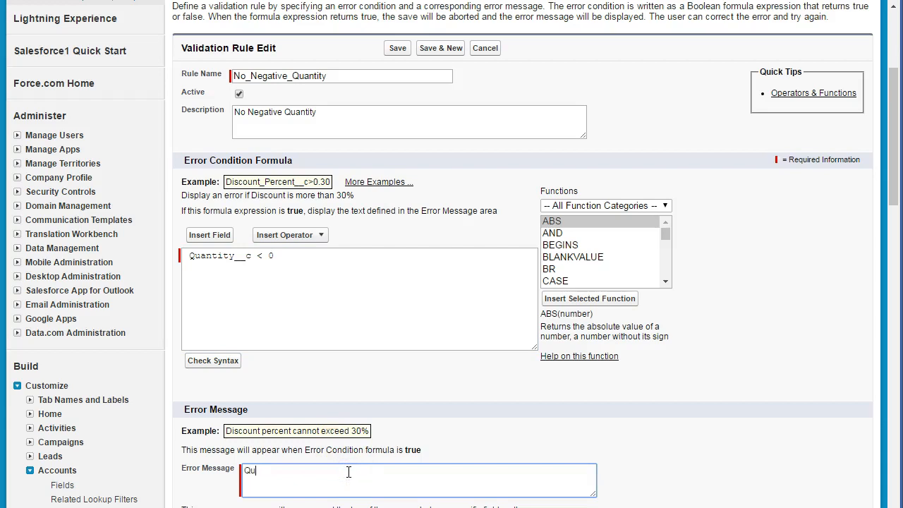
text(antity cannot be negative. Please enter a )
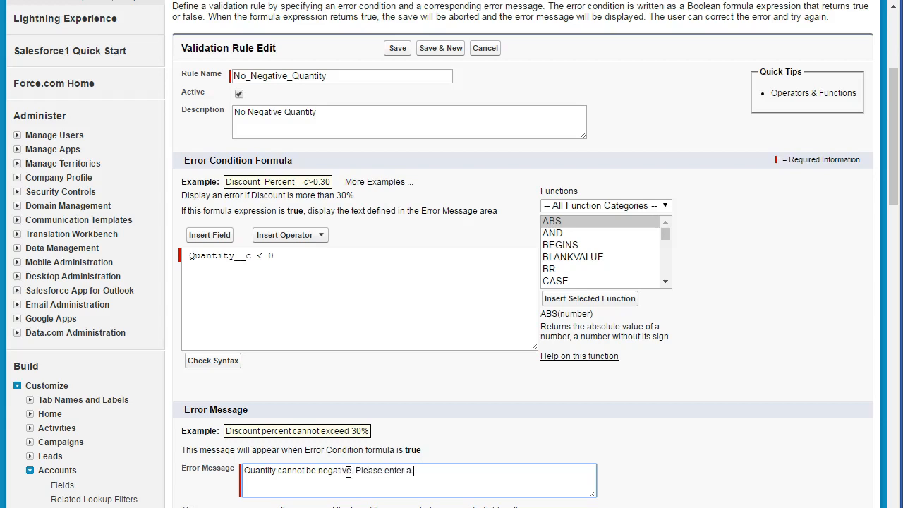
text(positive value)
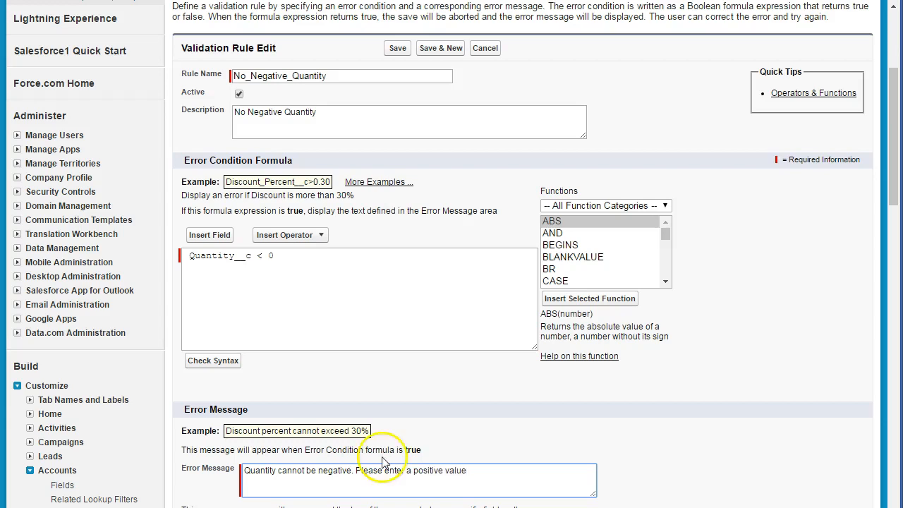
drag(890, 191, 890, 233)
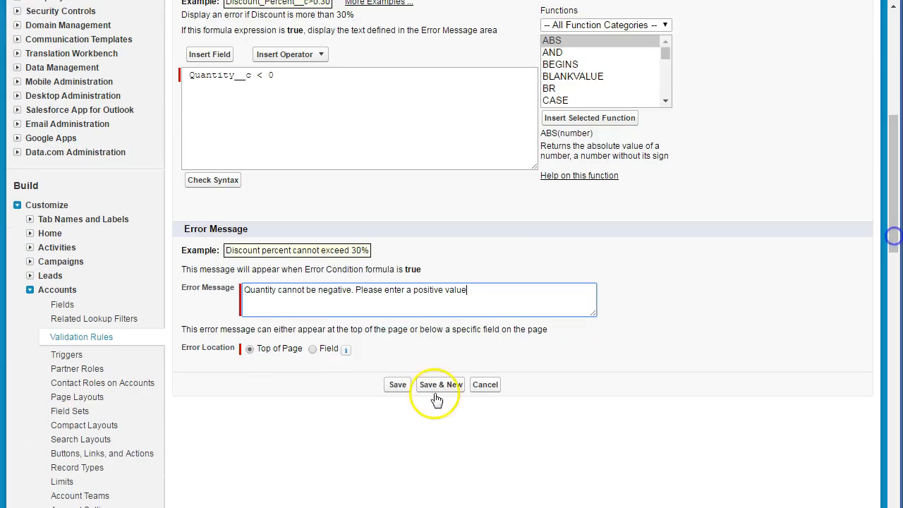
click(399, 384)
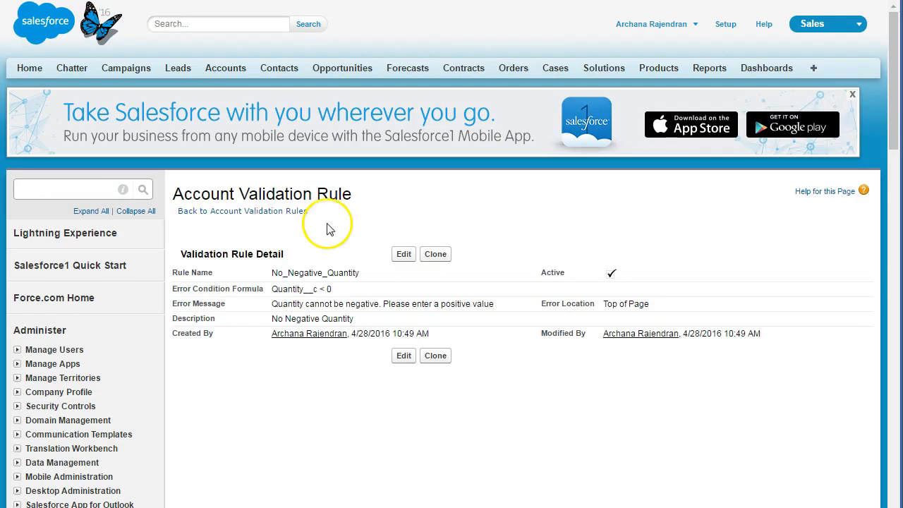
- Start a new account record and name it "New account"
click(235, 73)
click(400, 265)
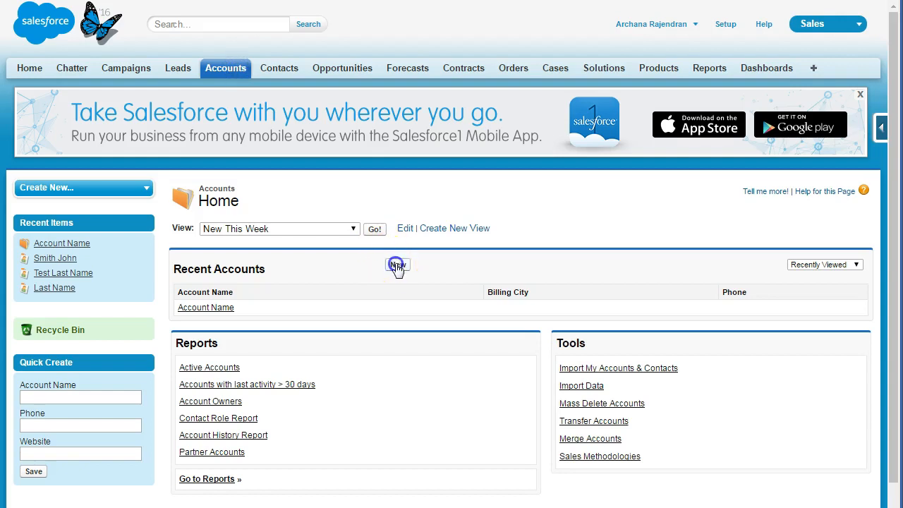
text(Ne)
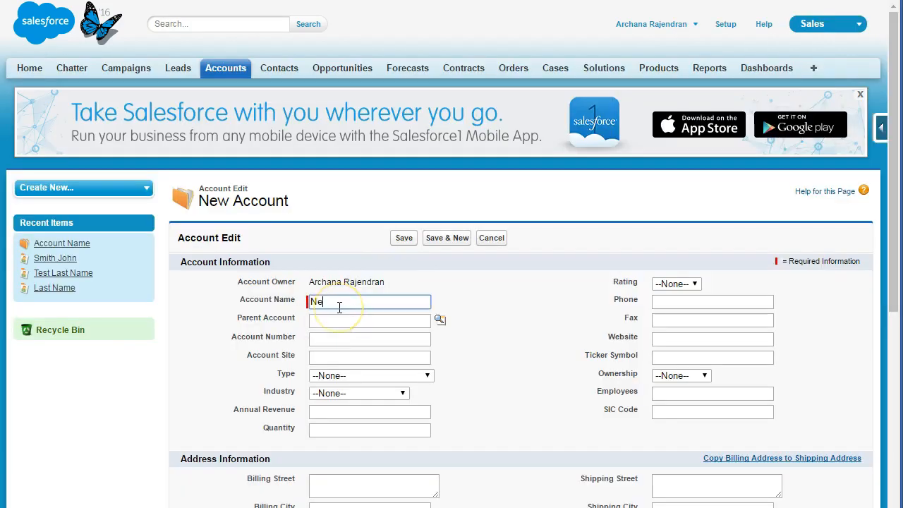
text(w acou)
key(BackSpace)
key(BackSpace)
text(count)
- Set the new account's quantity to -200 and try to save the record
click(369, 430)
text(-200)
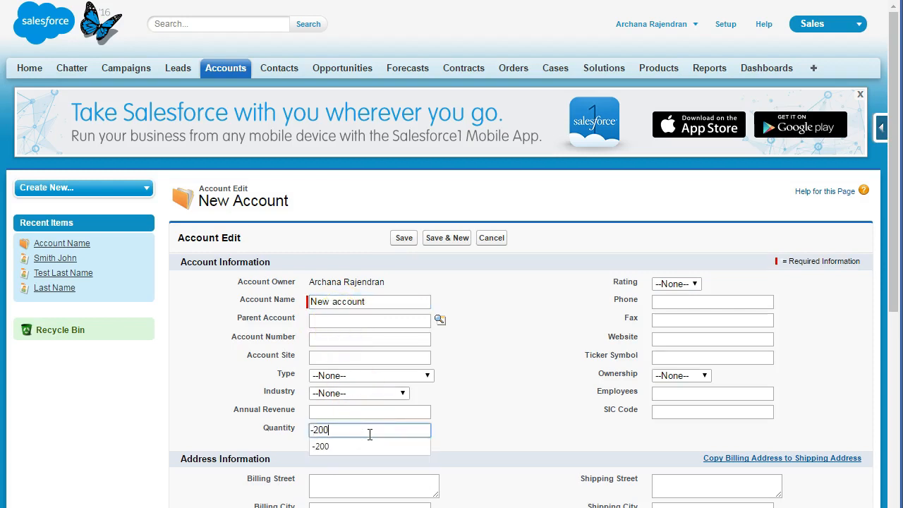
click(408, 240)
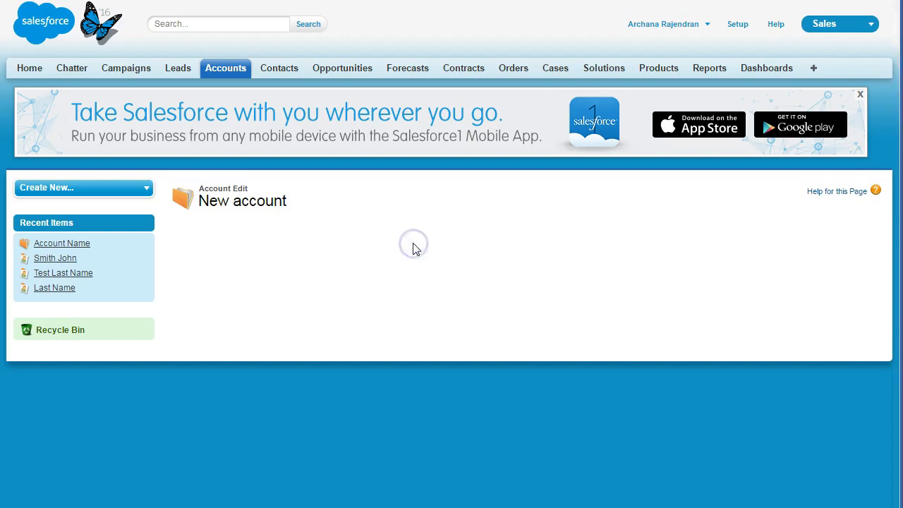